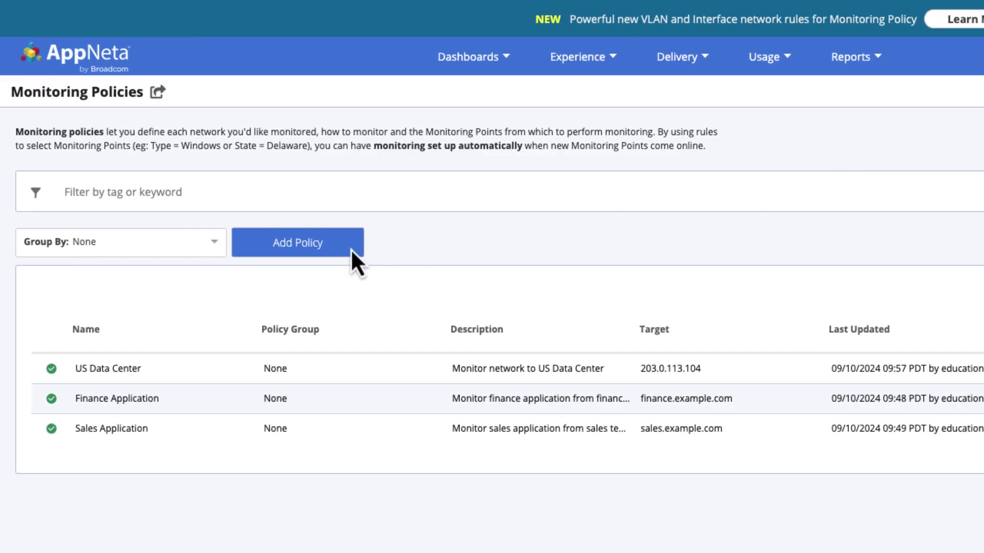
# Open the US Data Center policy and add the Criticality: High tag to it
pyautogui.click(444, 369)
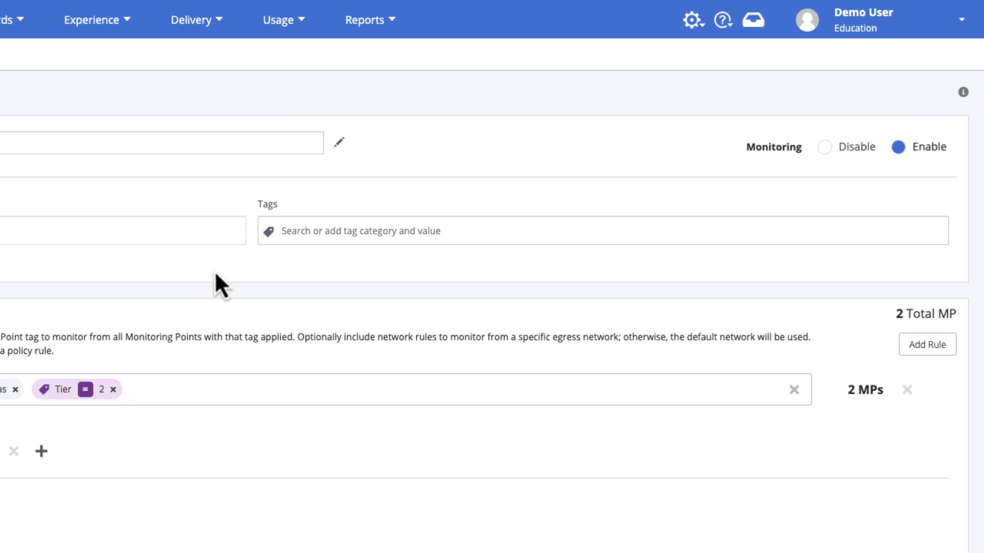
pyautogui.click(318, 231)
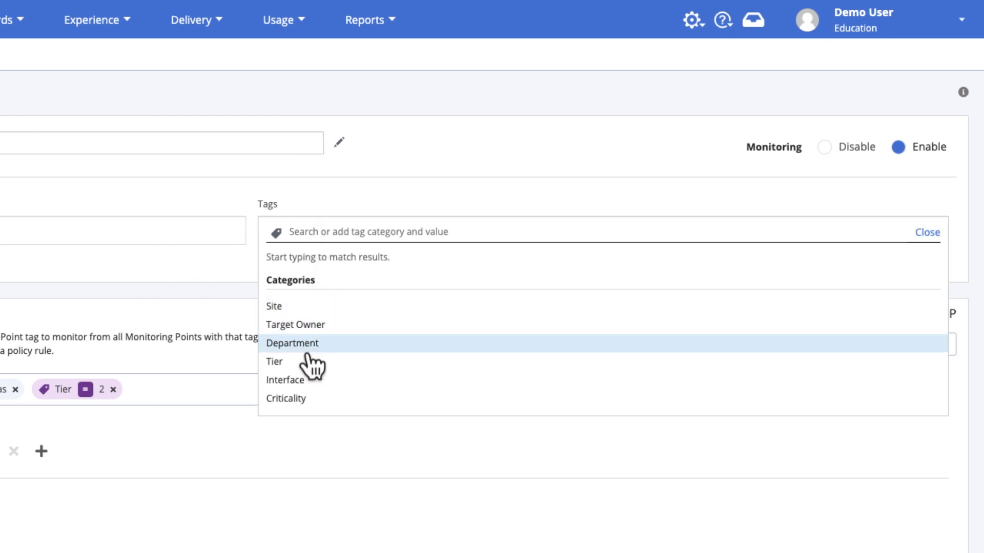
pyautogui.click(308, 399)
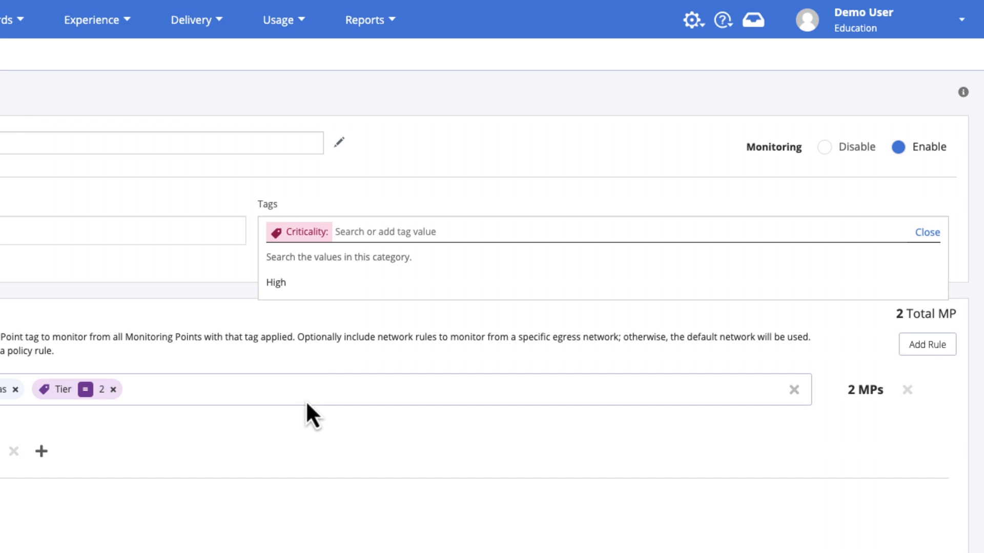
pyautogui.click(308, 289)
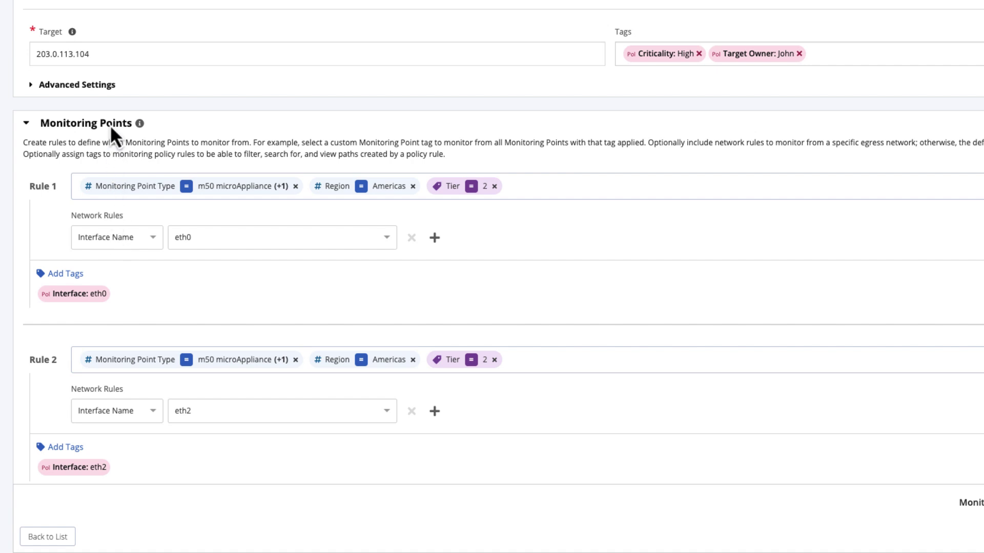
# Switch automatic generation of network rule tags off and back on in the policy's advanced settings
pyautogui.click(112, 97)
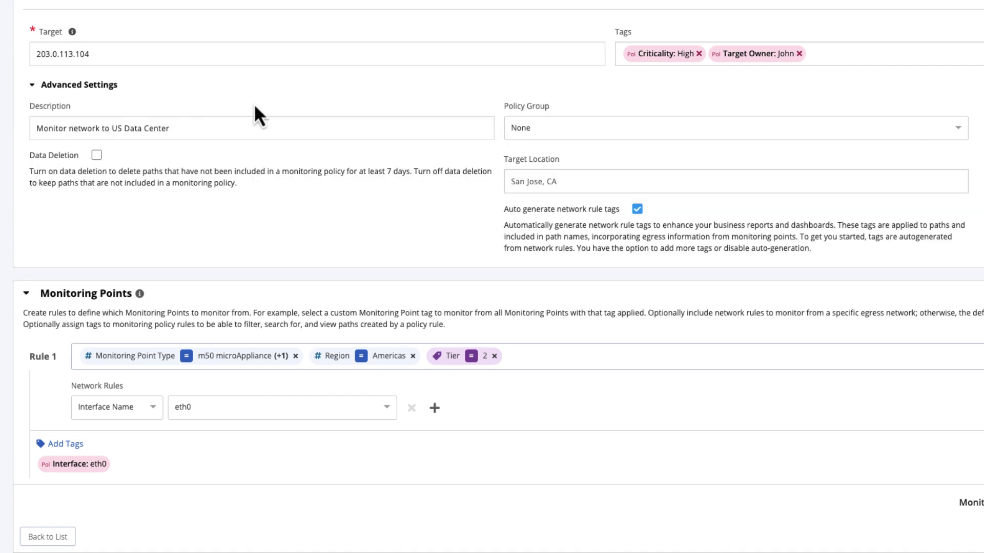
pyautogui.click(637, 209)
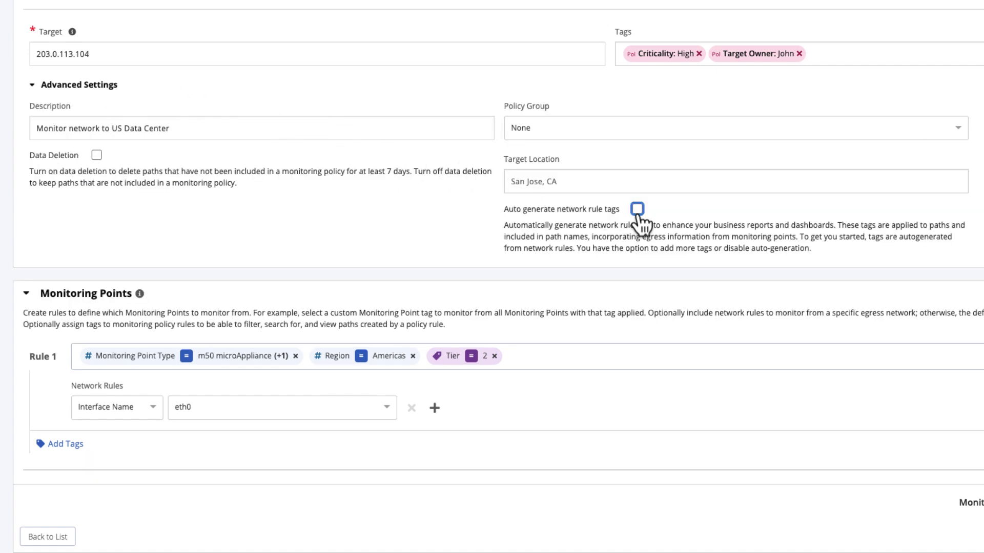
pyautogui.click(637, 209)
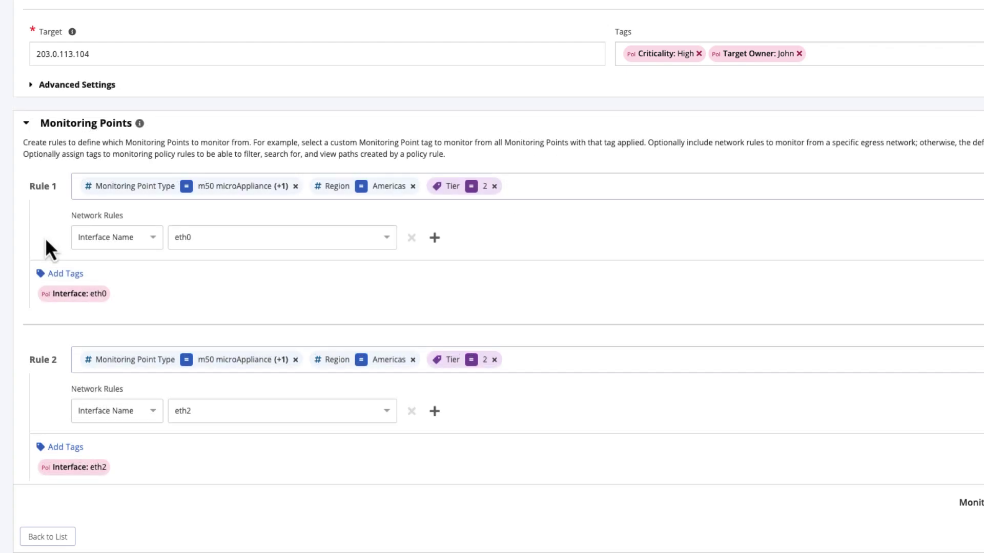
# Add a tag to Rule 1 with the new category Network and the value MPLS
pyautogui.click(65, 274)
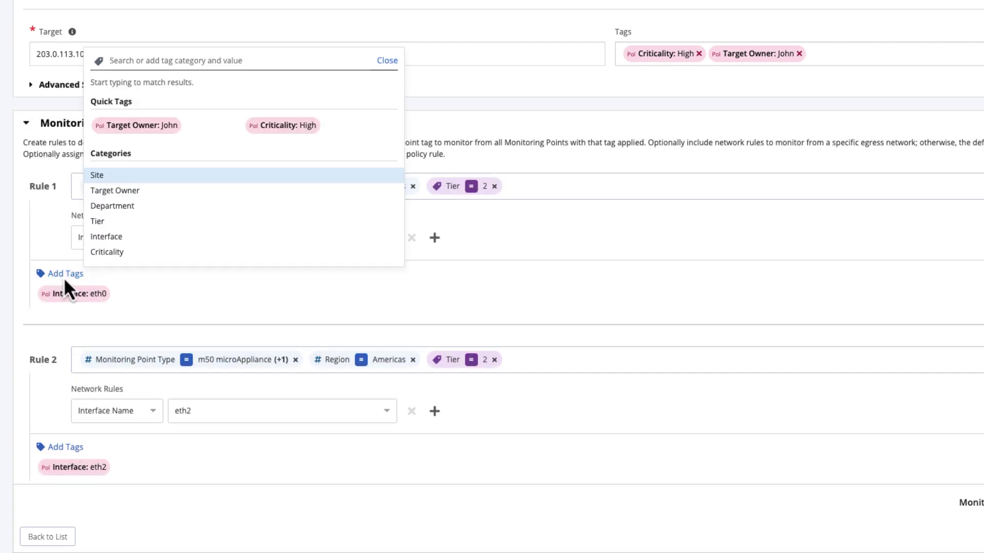
pyautogui.write('Network')
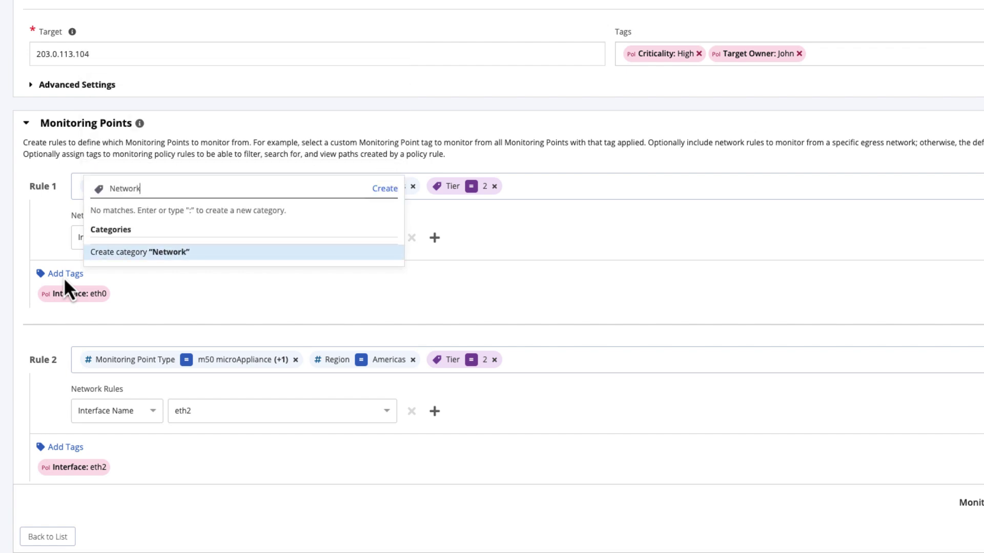
pyautogui.press('Return')
pyautogui.write('MPLS')
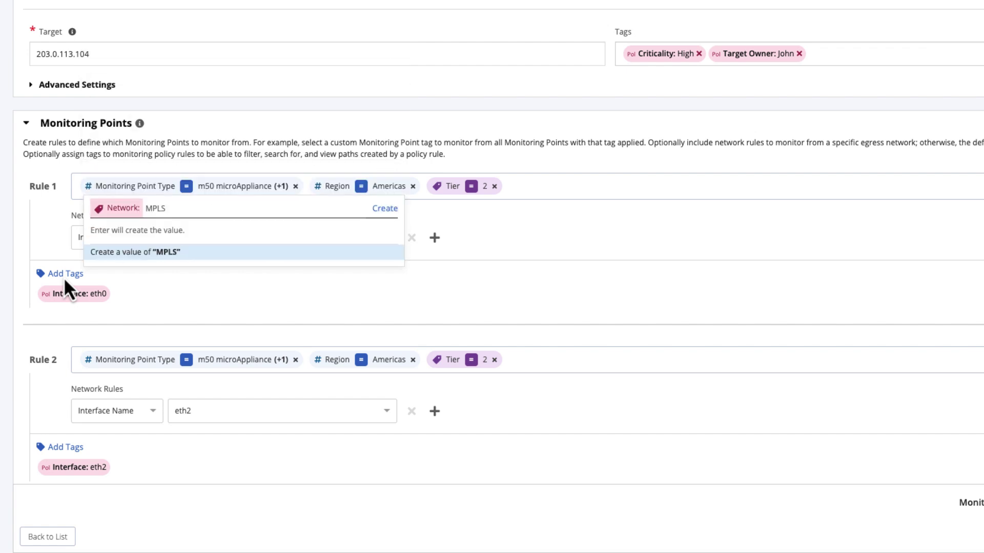
pyautogui.press('Return')
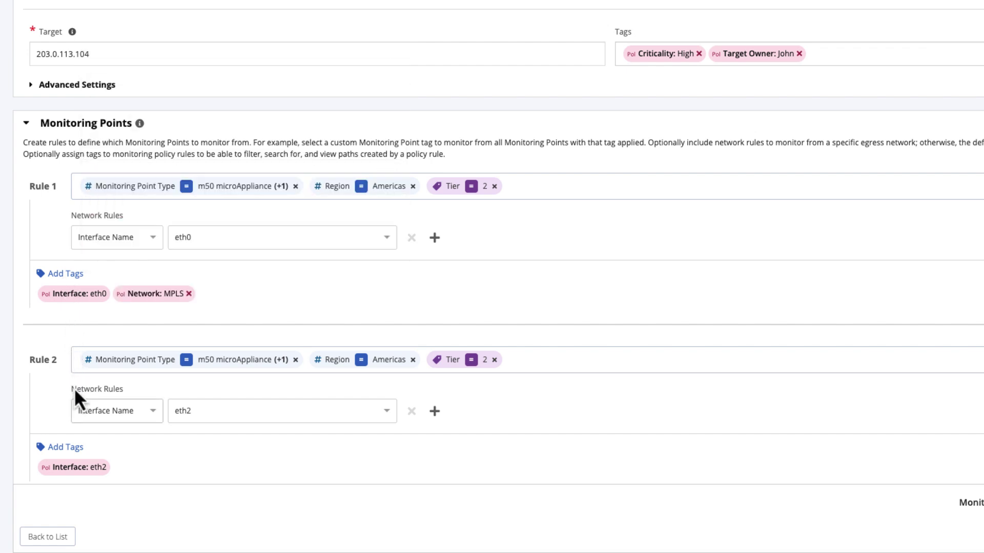
# Add the tag Network: Internet to Rule 2, preview the changes and update the US Data Center policy
pyautogui.click(80, 449)
pyautogui.write('Net')
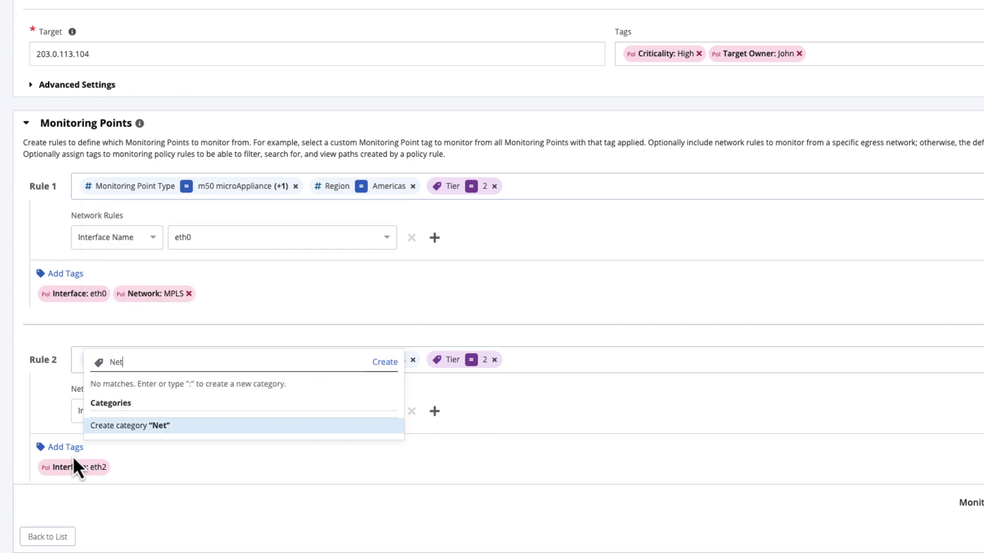
pyautogui.write('work')
pyautogui.press('Return')
pyautogui.write('Internet')
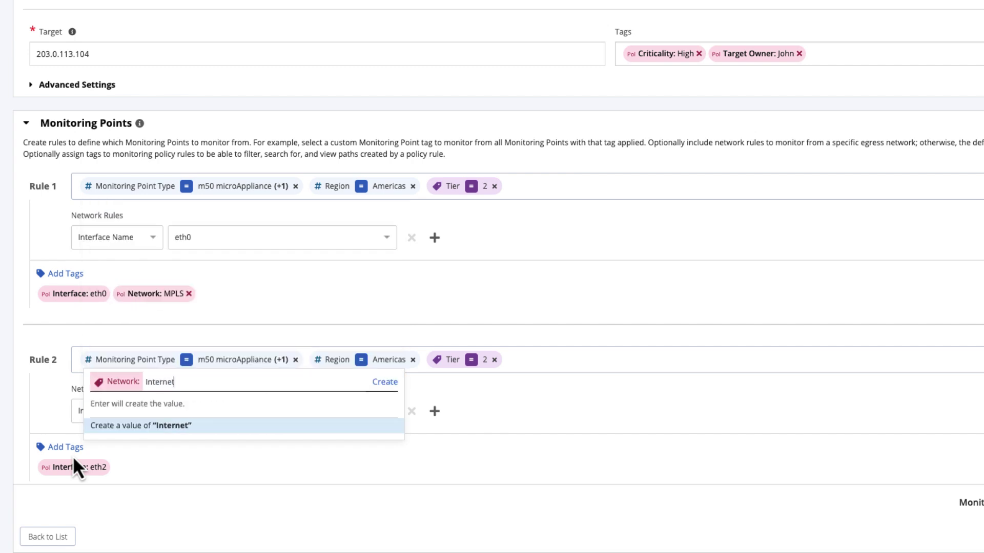
pyautogui.press('Return')
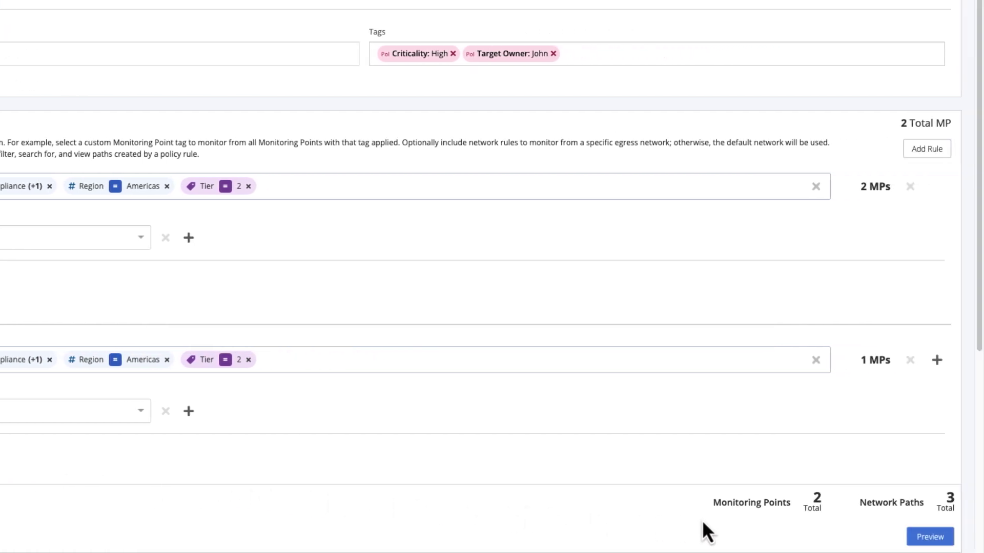
pyautogui.click(941, 539)
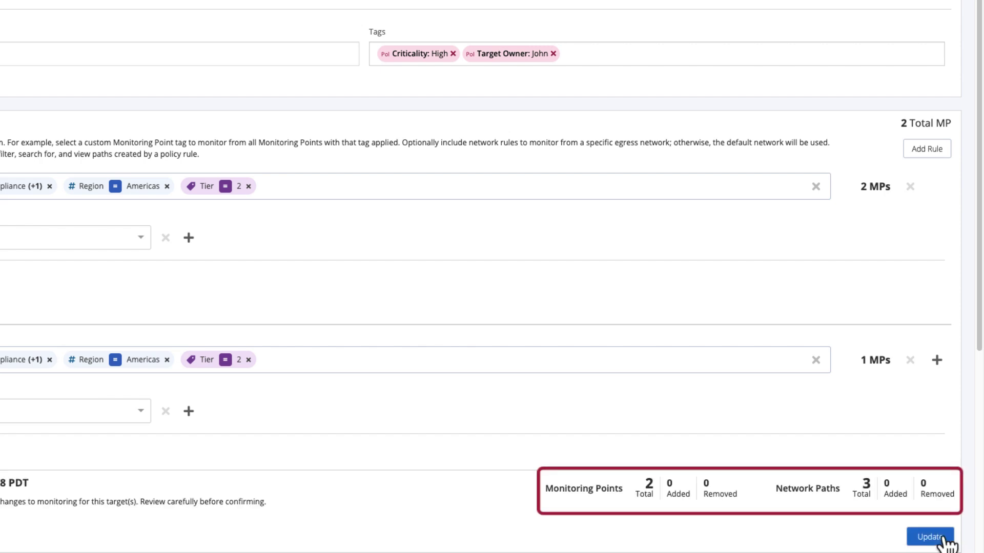
pyautogui.click(942, 538)
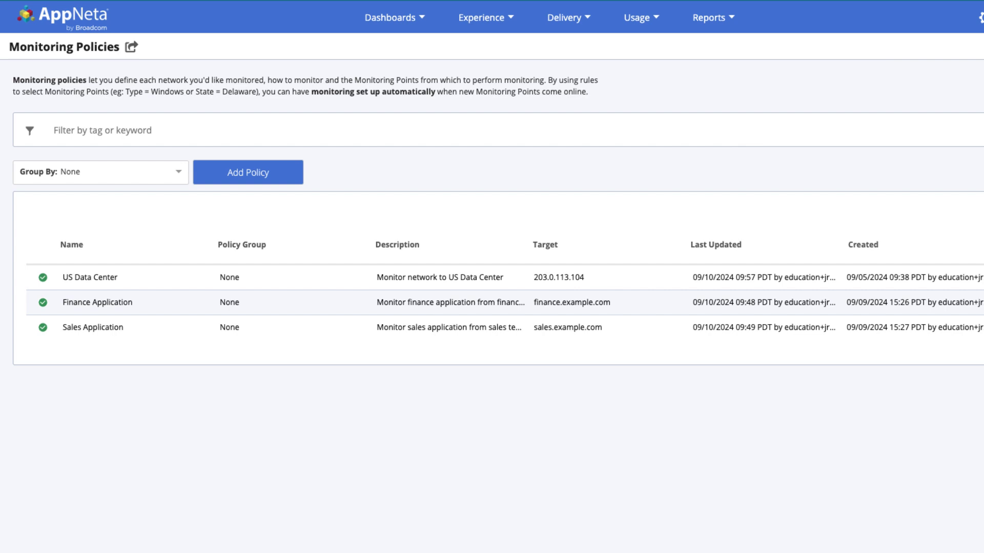
# Open the US Data Center policy, remove its Target Owner tag and update the policy
pyautogui.click(510, 280)
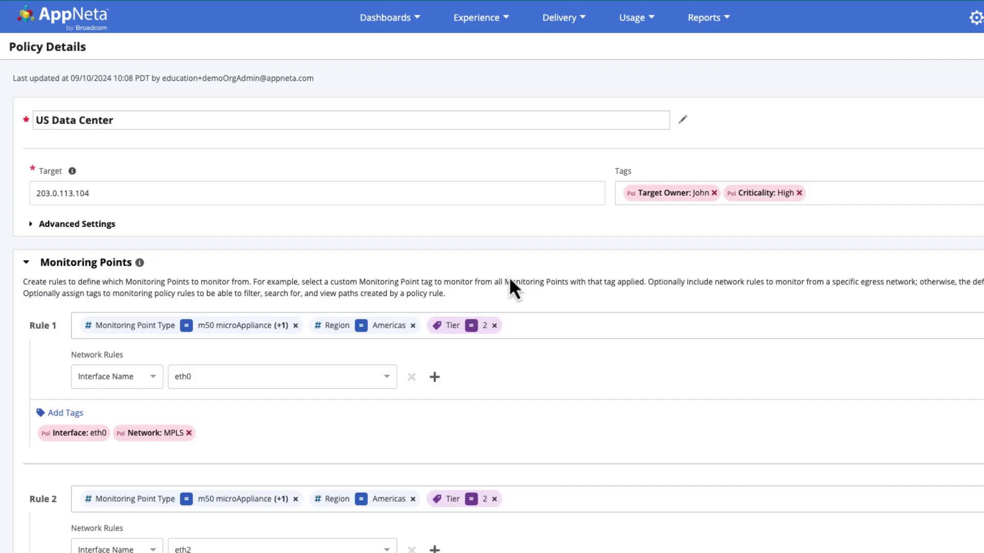
pyautogui.click(714, 193)
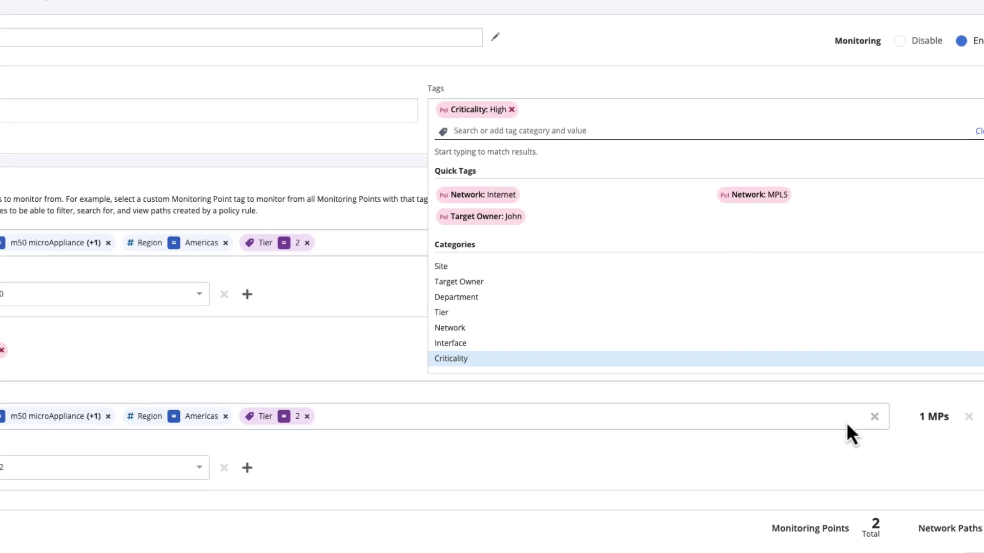
pyautogui.click(929, 538)
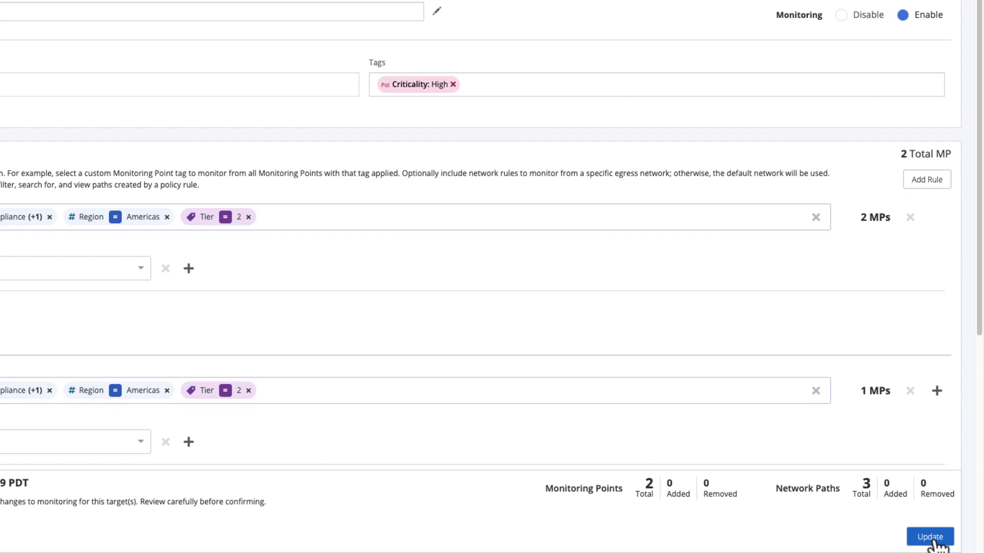
pyautogui.click(932, 539)
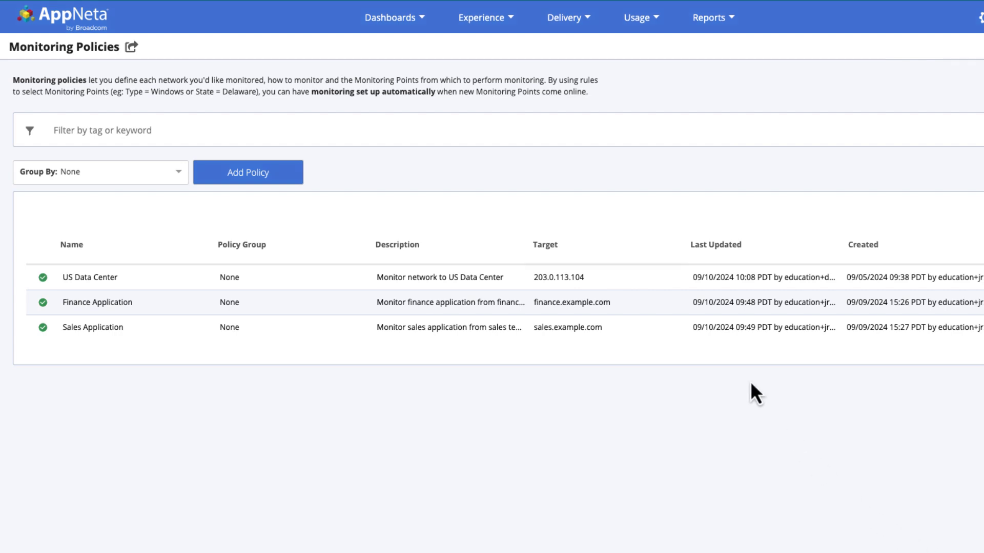
# Filter the monitoring policies by the current owner's Target Owner quick tag
pyautogui.click(546, 131)
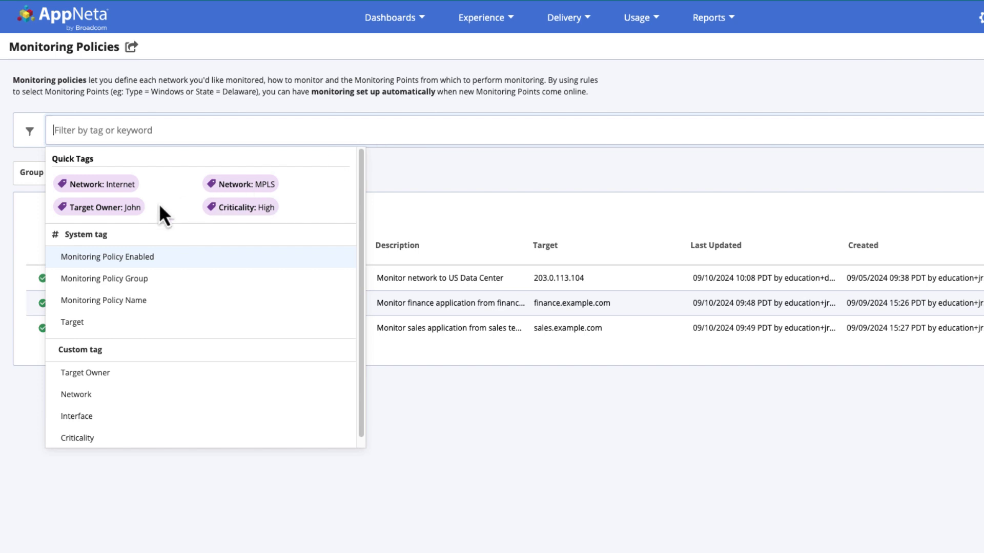
pyautogui.click(131, 210)
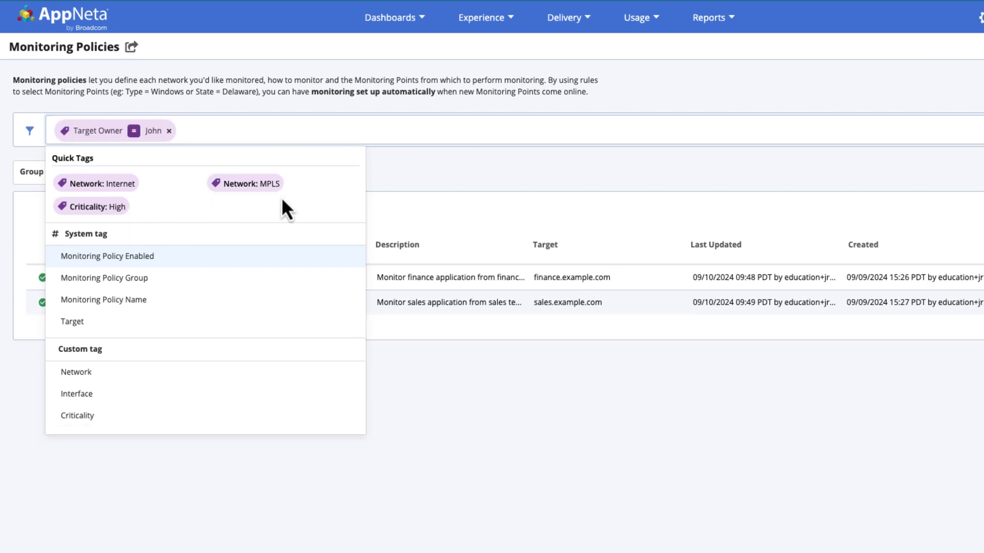
pyautogui.click(414, 178)
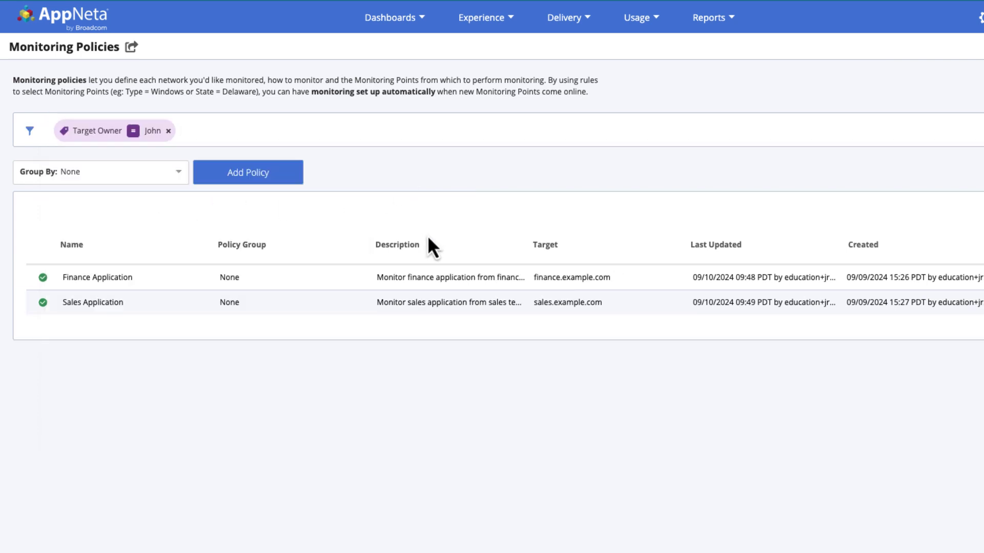
# Open the Finance Application policy and add a Target Owner tag with the new owner's first name
pyautogui.click(439, 282)
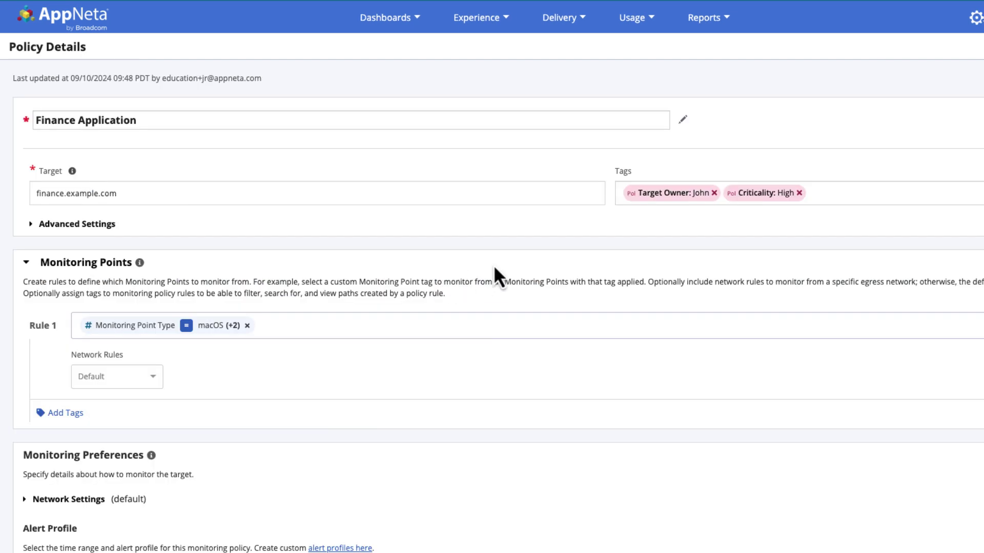
pyautogui.click(833, 198)
pyautogui.write('Target')
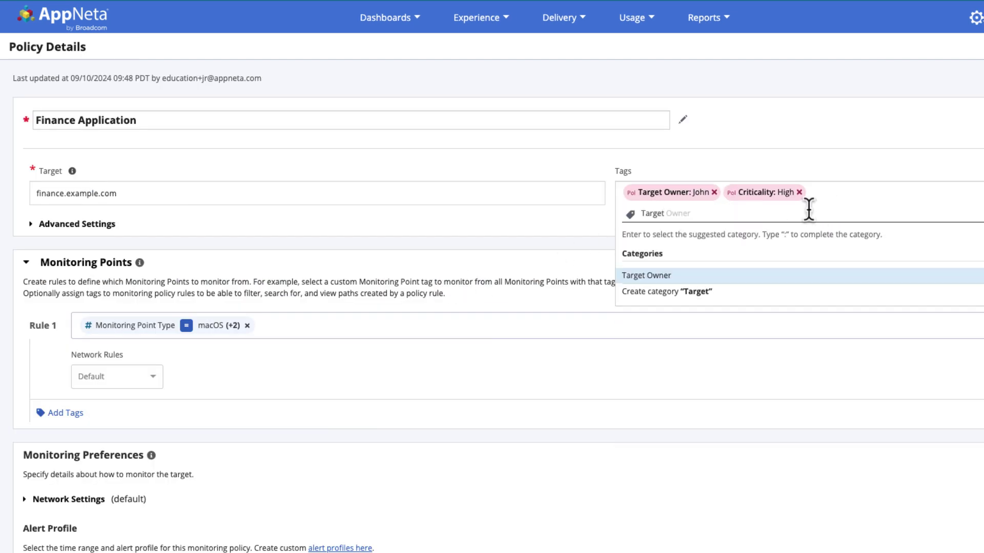
pyautogui.click(775, 277)
pyautogui.write('Alice')
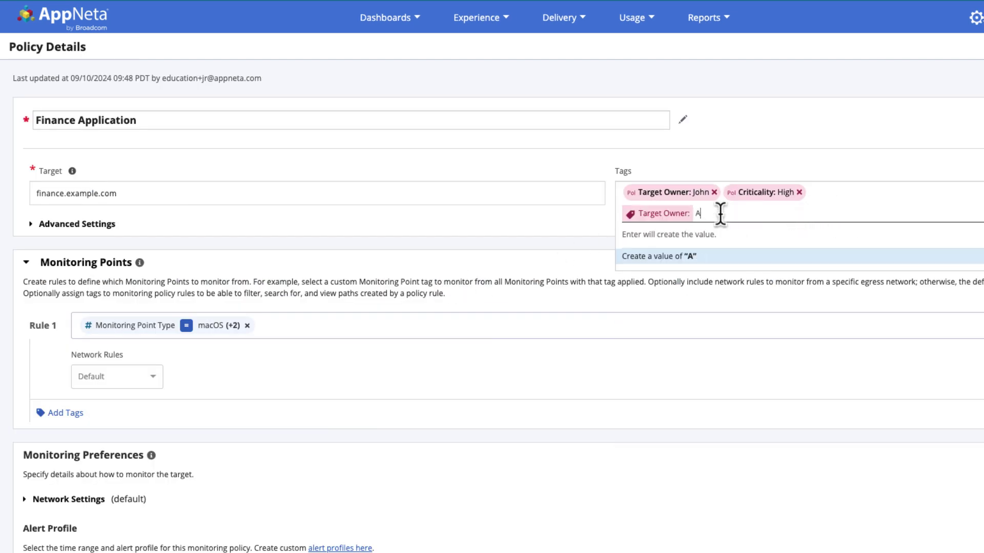
pyautogui.click(724, 259)
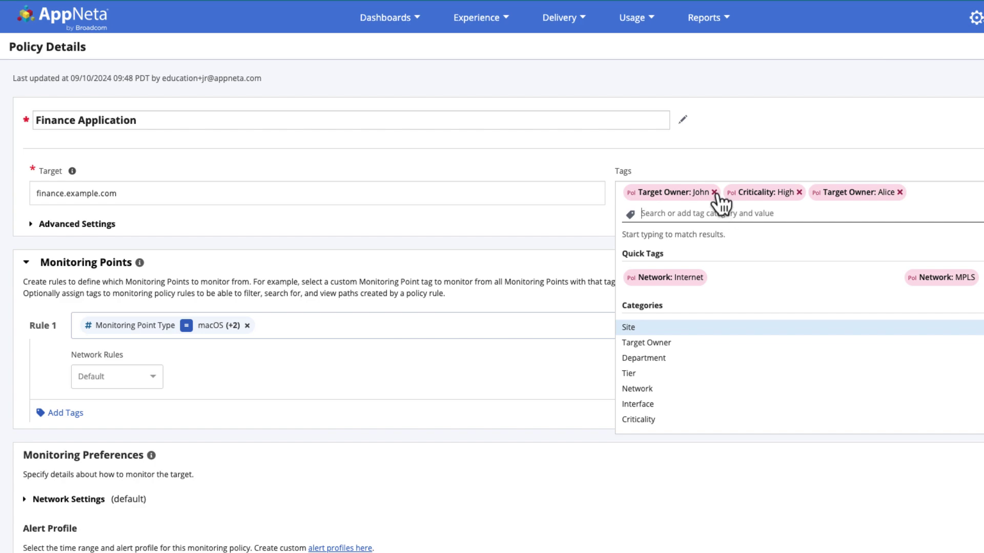
# Remove the previous owner's Target Owner tag from the Finance Application policy and update the policy
pyautogui.click(714, 193)
pyautogui.click(608, 243)
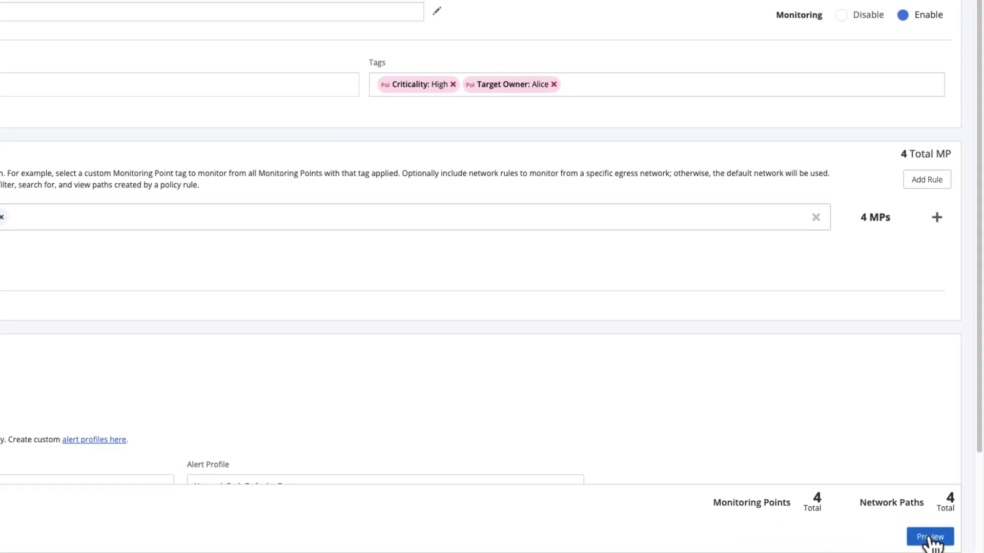
pyautogui.click(929, 538)
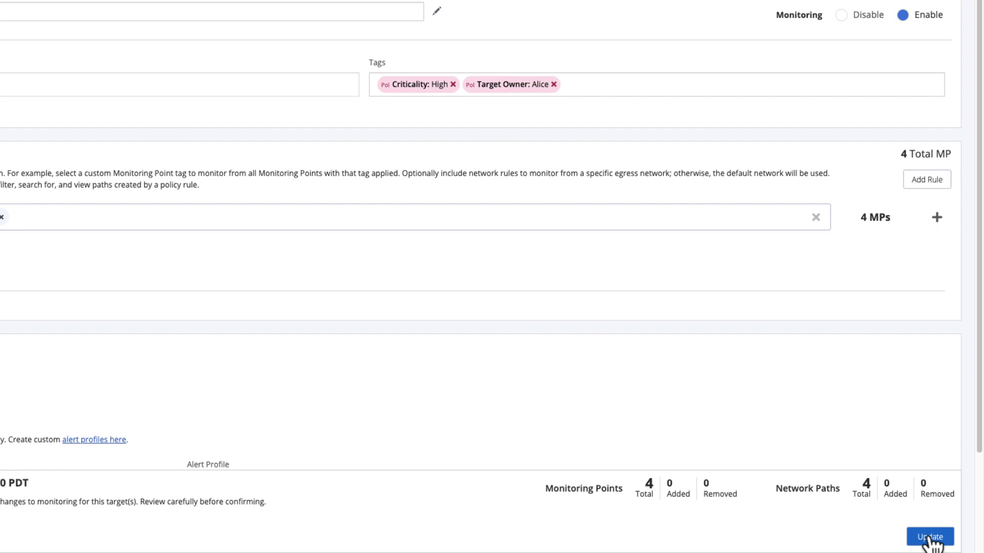
pyautogui.click(929, 537)
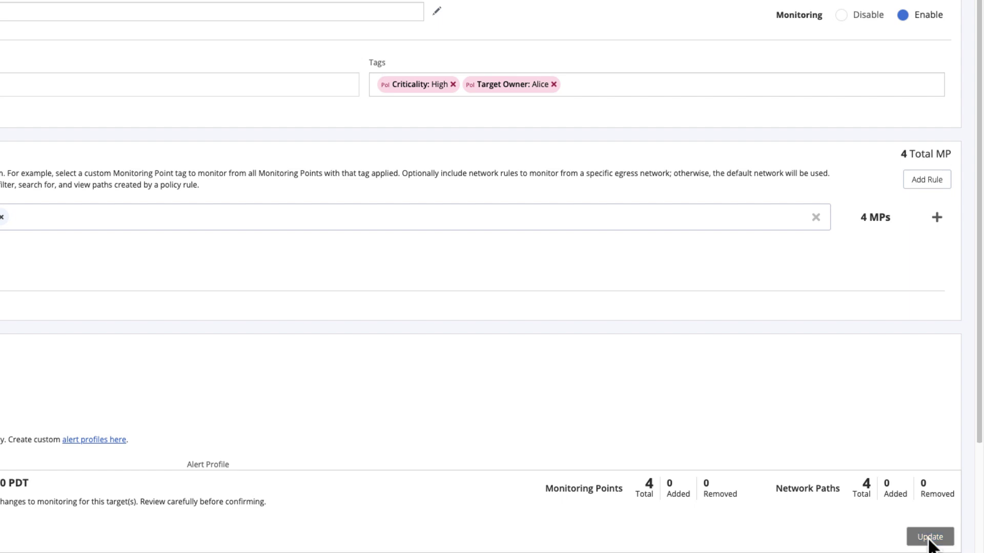